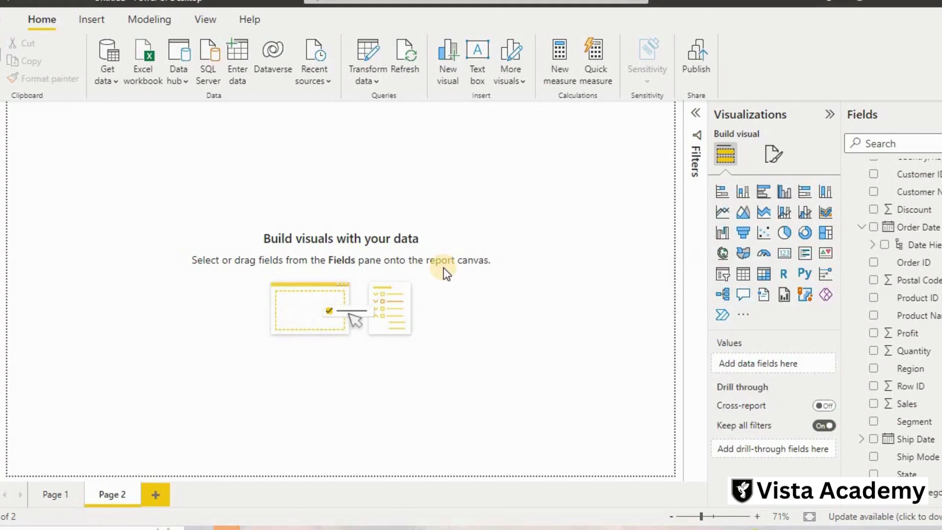
- Add a line and stacked column chart to Page 1 and enlarge it to about half the page width
click(48, 488)
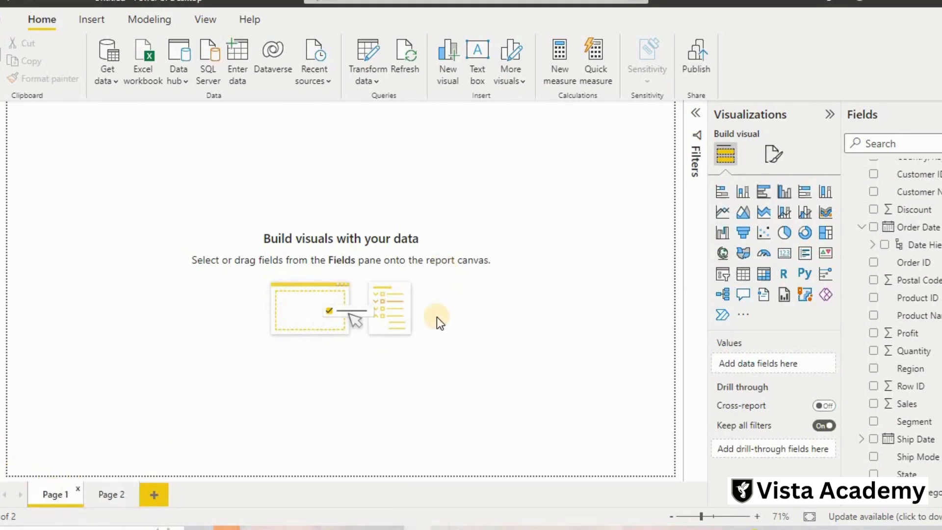
click(785, 213)
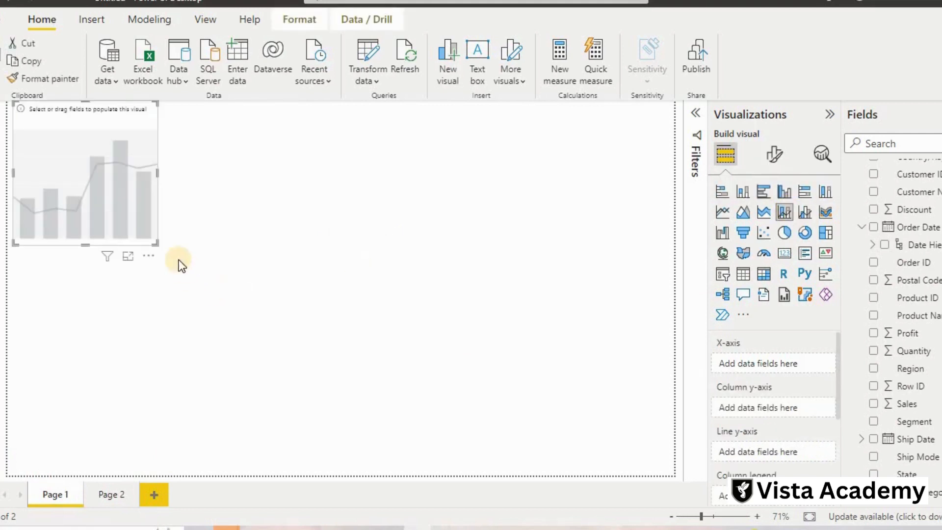
drag(149, 240, 324, 381)
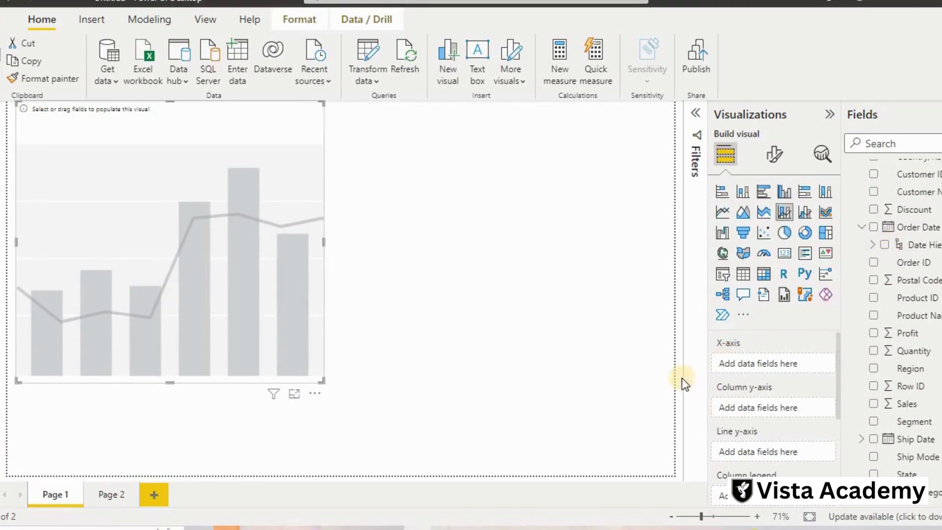
- Assign Category, Sub-Category and Product Name to the chart's X-axis and Sales to its Column y-axis
scroll(907, 272, up, 3)
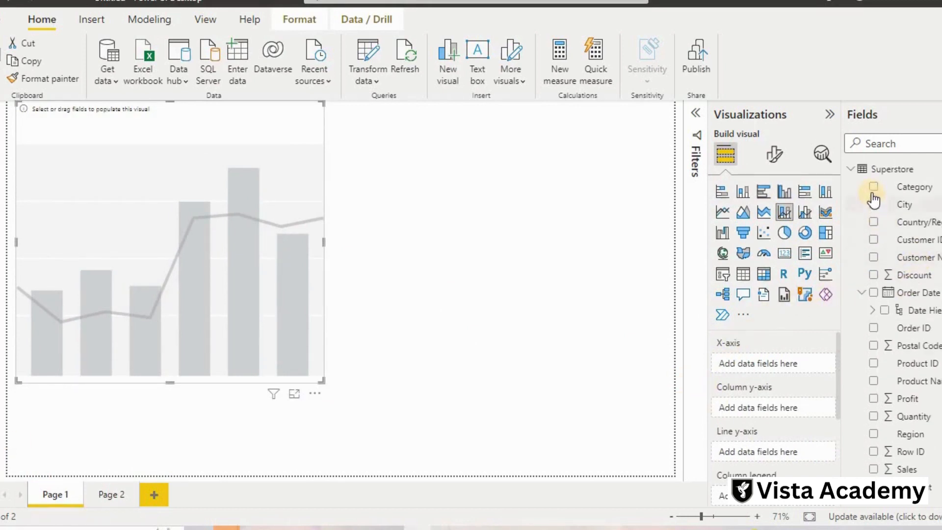
drag(873, 196, 755, 365)
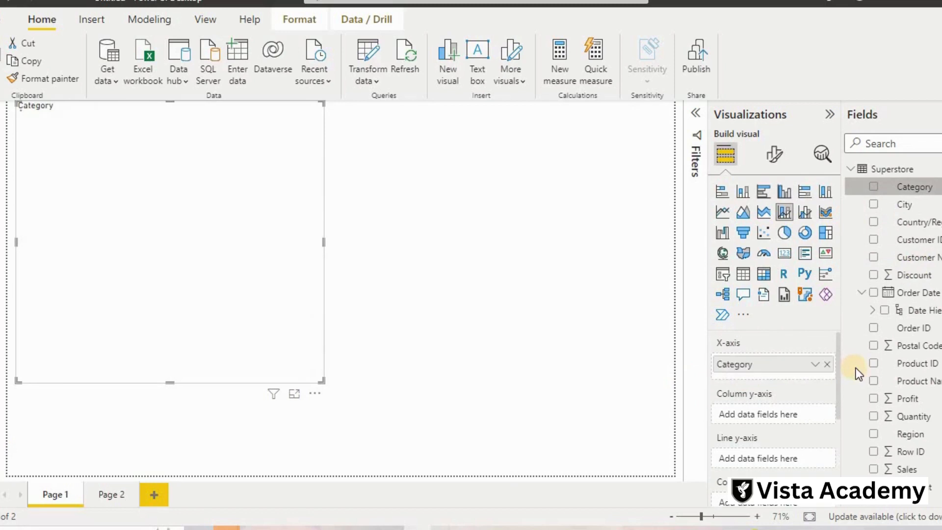
scroll(860, 377, down, 2)
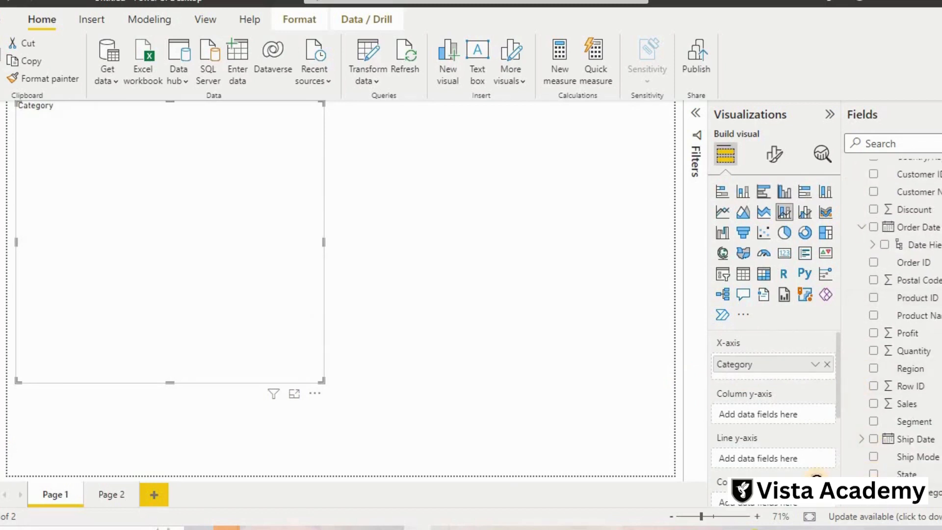
drag(816, 478, 753, 373)
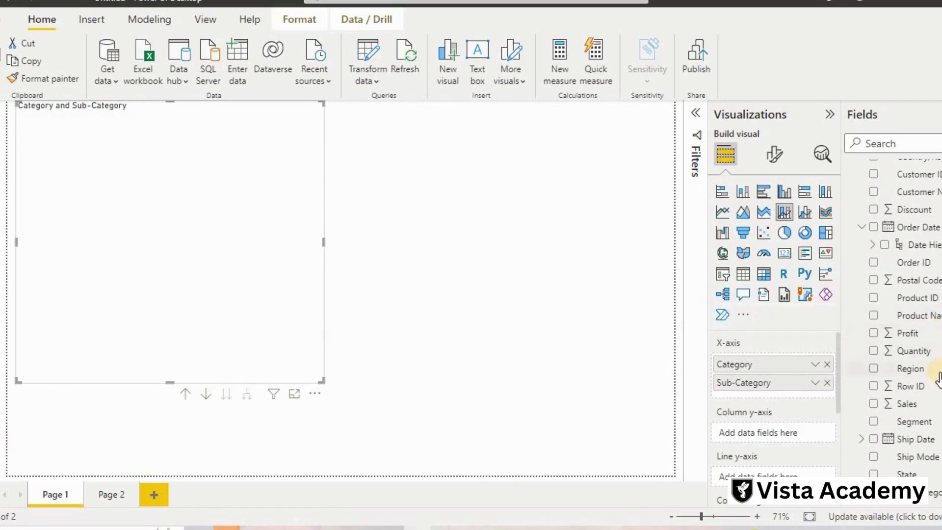
drag(873, 316, 747, 397)
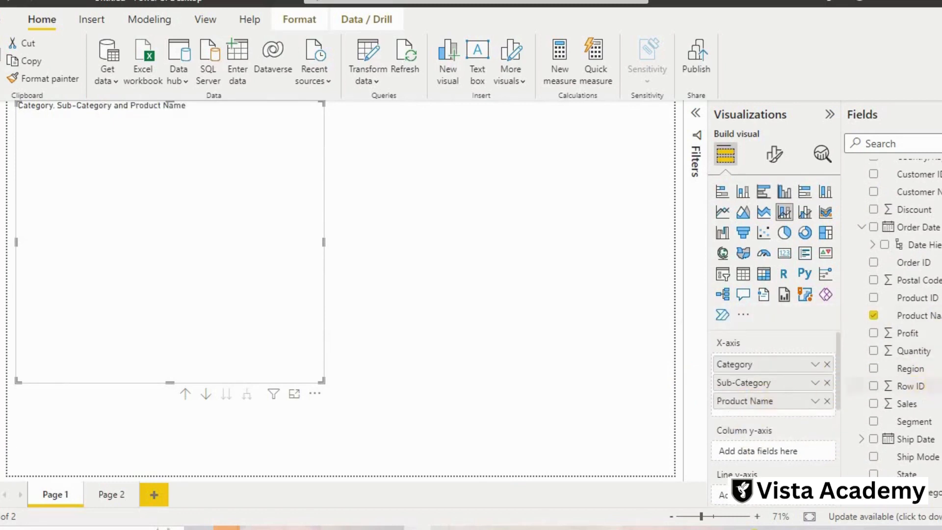
drag(880, 403, 761, 447)
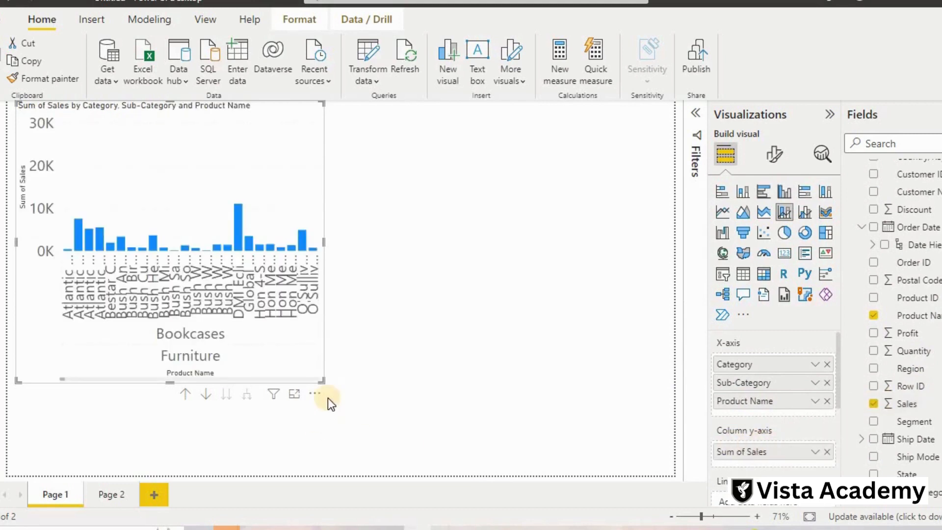
- Drill the column chart up to the Category level and widen it across most of the page
click(185, 394)
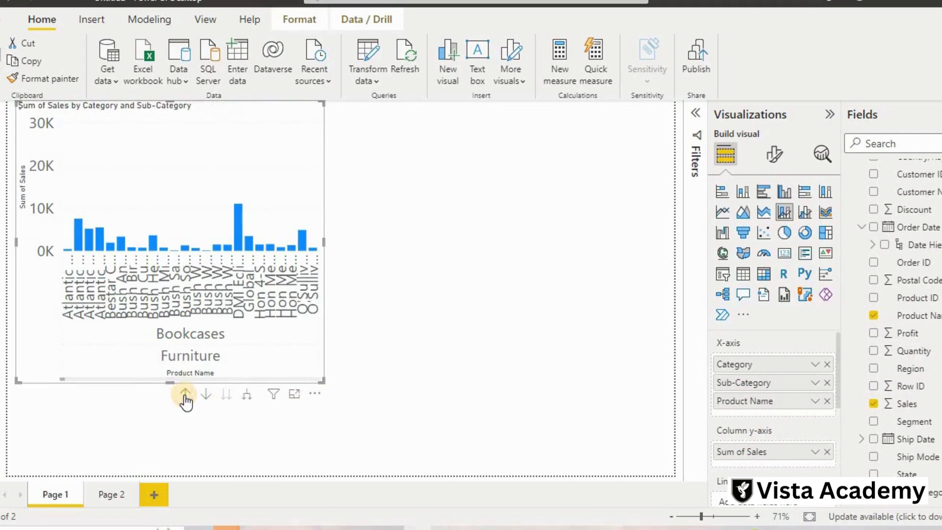
click(185, 395)
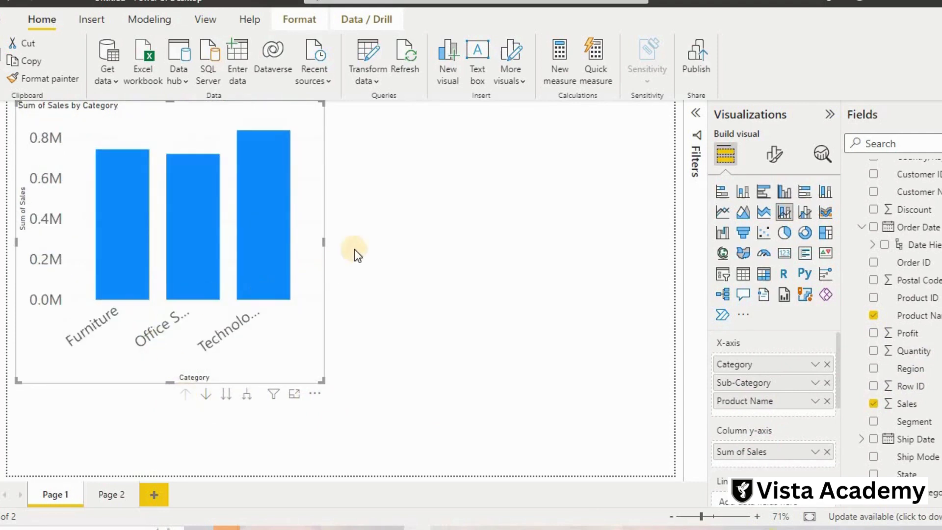
drag(321, 243, 598, 248)
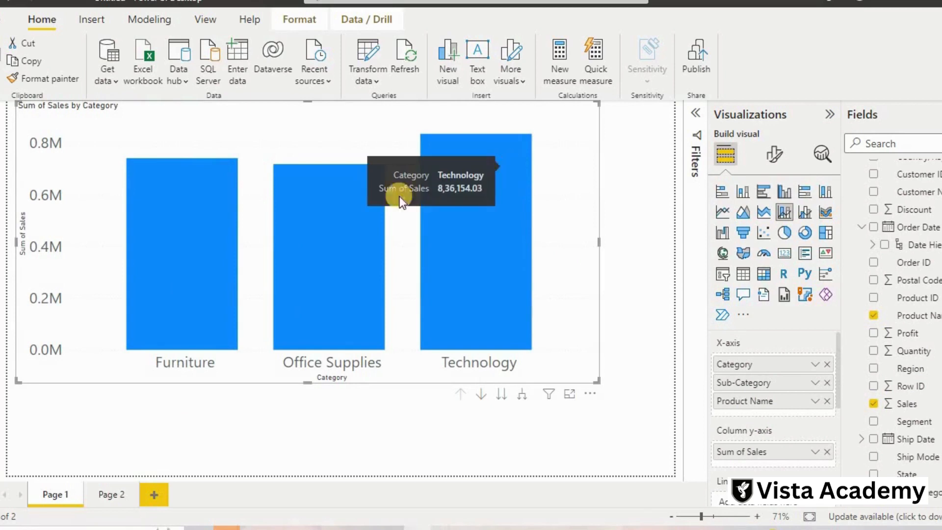
- Switch the whole chart to the Sub-Category level of the hierarchy and drill back up to Category
click(504, 395)
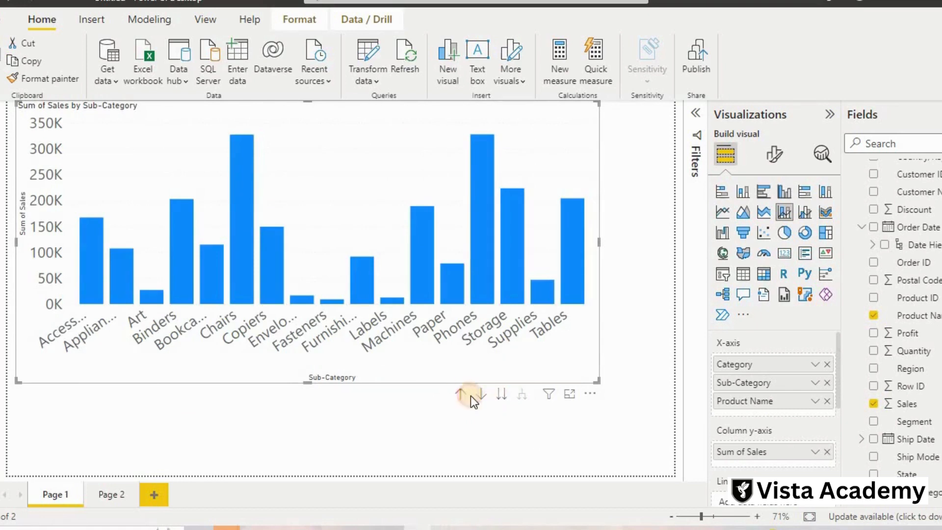
click(462, 395)
click(498, 397)
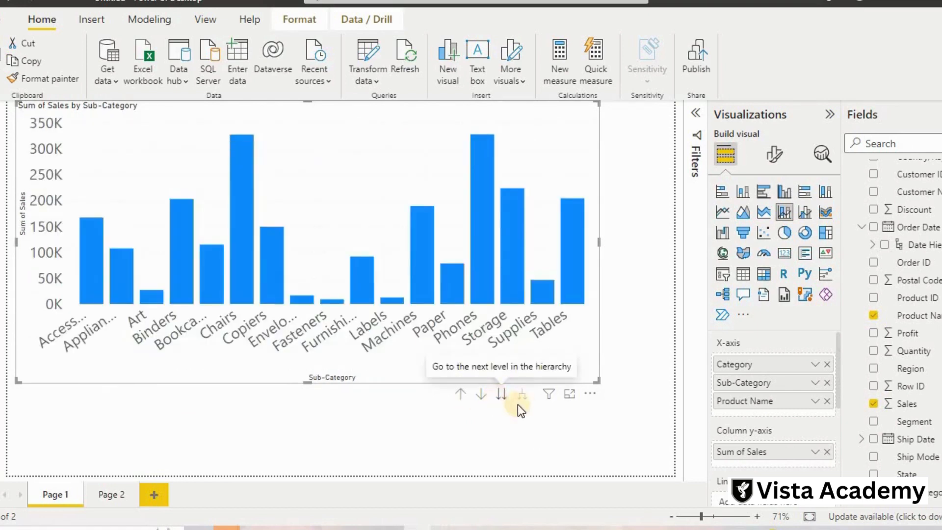
click(458, 402)
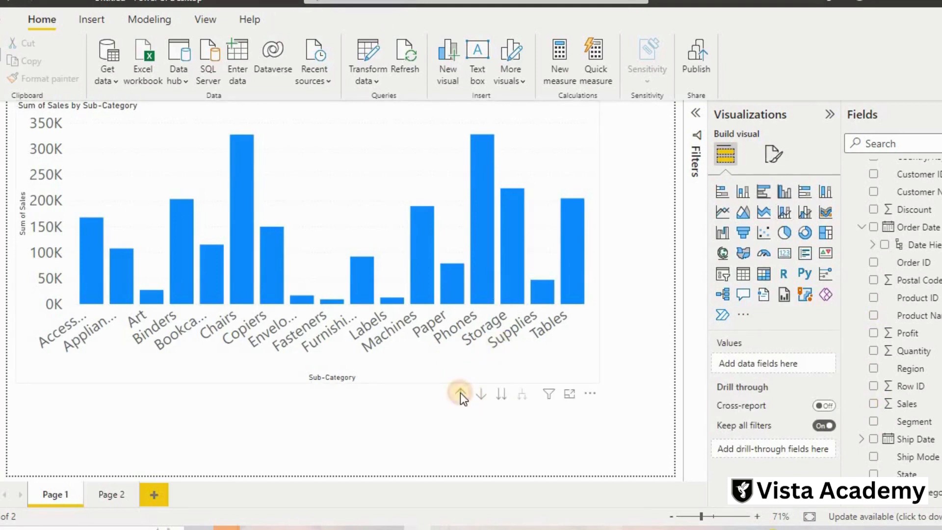
click(461, 394)
- Expand the chart's hierarchy through Sub-Category down to Product Name and move the chart against the page's right edge
click(521, 395)
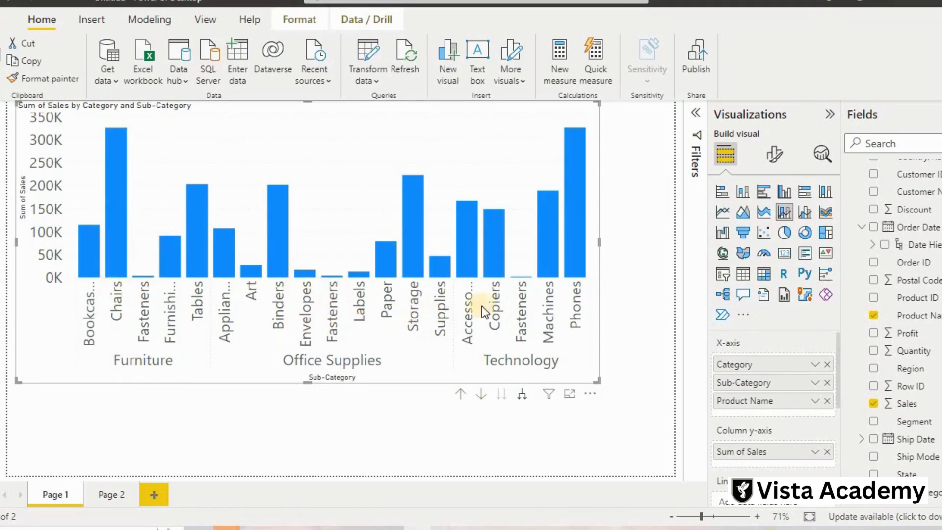
click(522, 395)
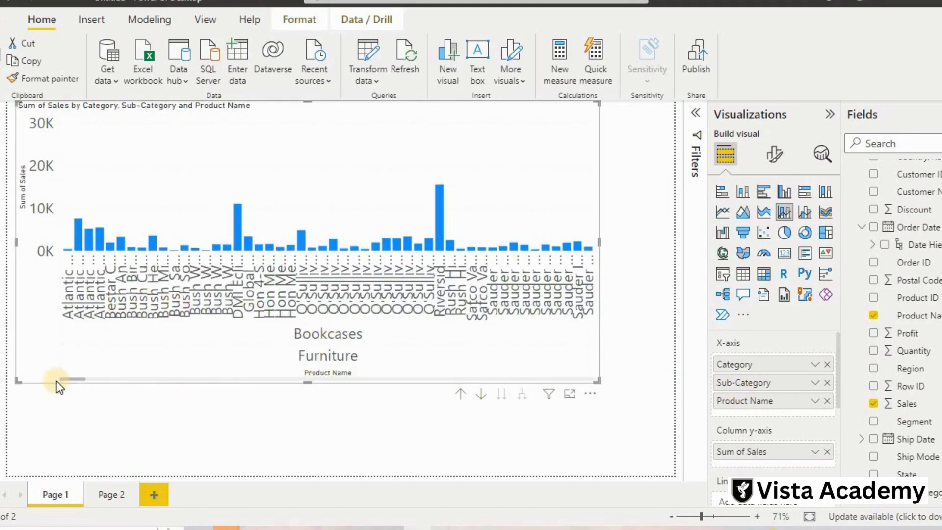
drag(116, 375, 322, 368)
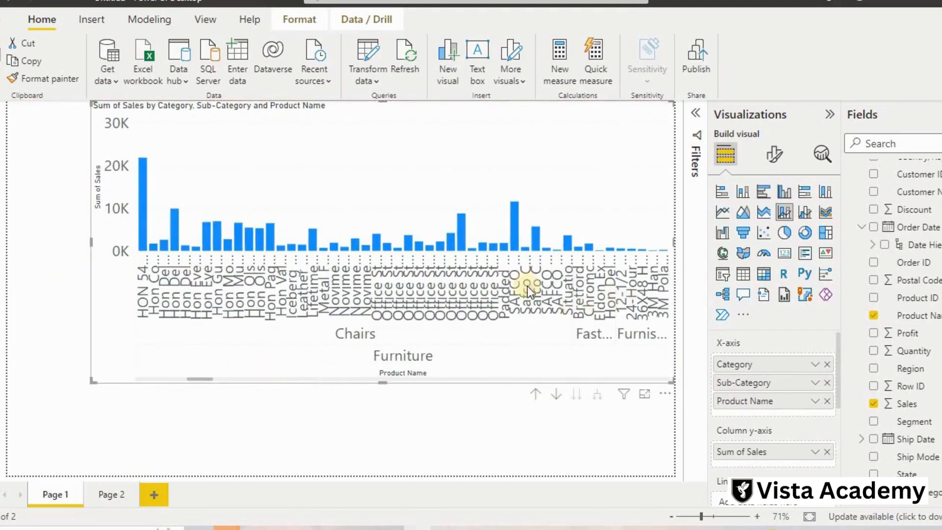
- Add a decomposition tree visual to Page 2 and enlarge it to about half the page width
click(110, 493)
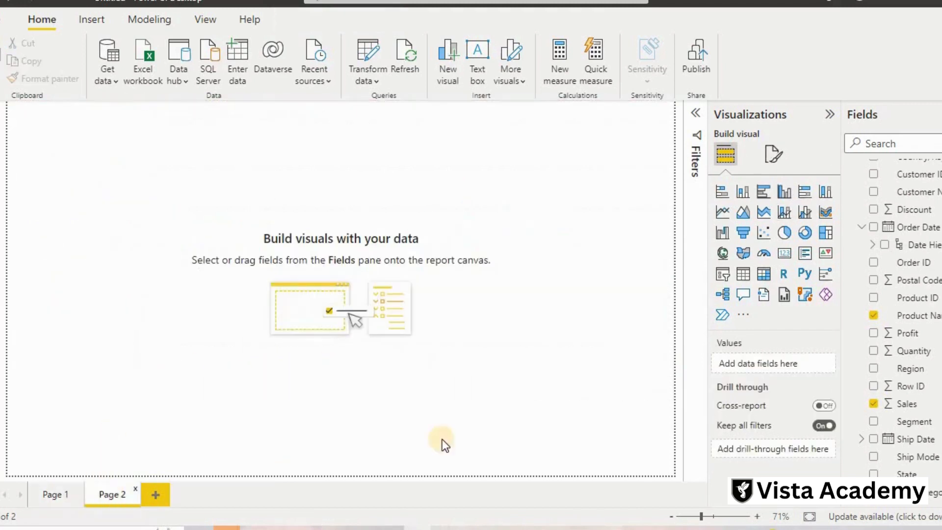
click(722, 294)
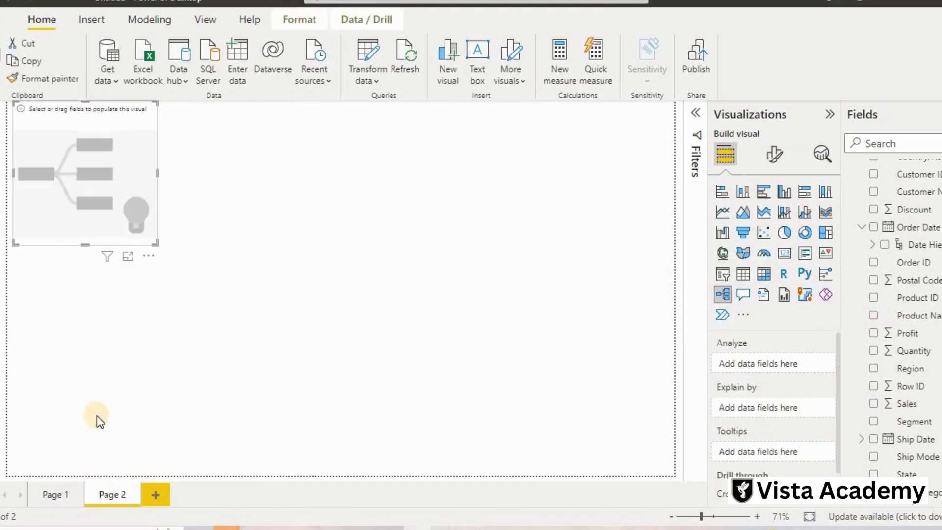
click(54, 494)
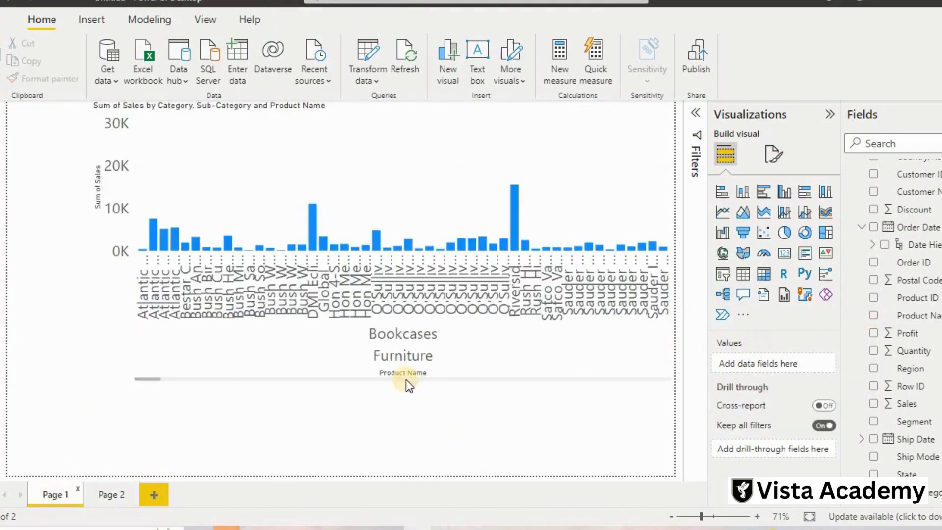
click(671, 373)
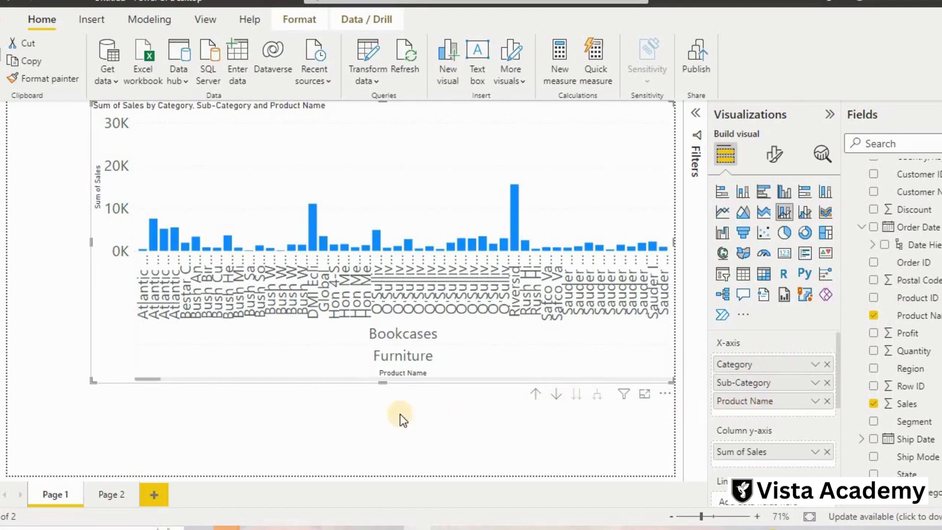
click(110, 493)
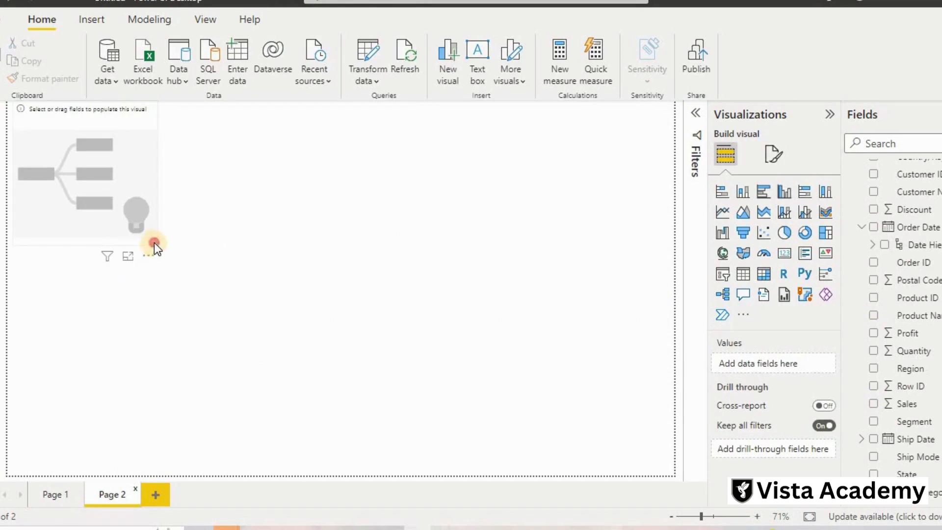
click(154, 243)
drag(152, 242, 348, 391)
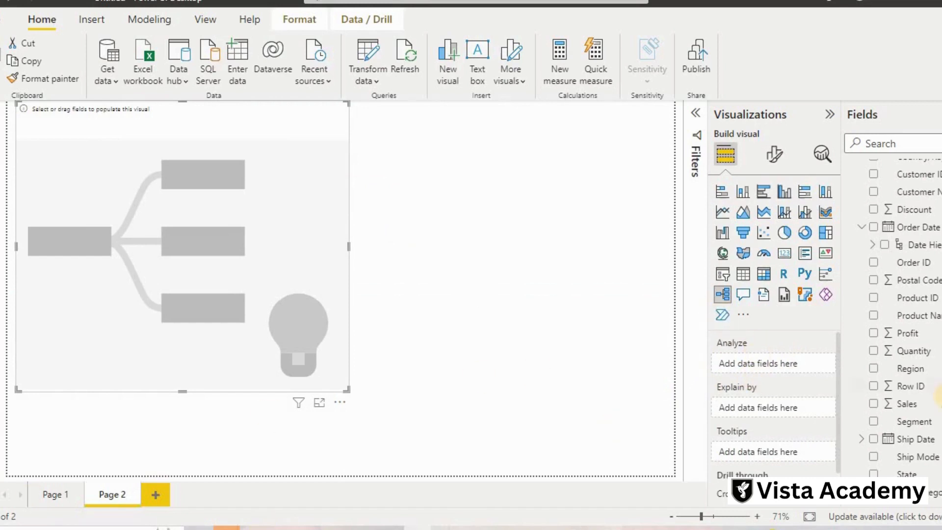
- Set the decomposition tree to analyze Sales and add Segment as an Explain by field
drag(890, 404, 765, 366)
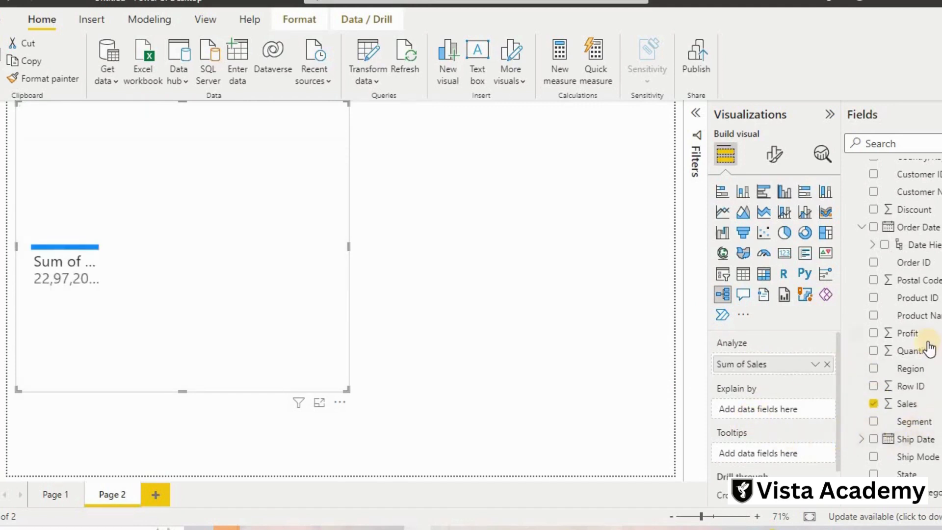
scroll(930, 349, up, 3)
scroll(921, 333, down, 2)
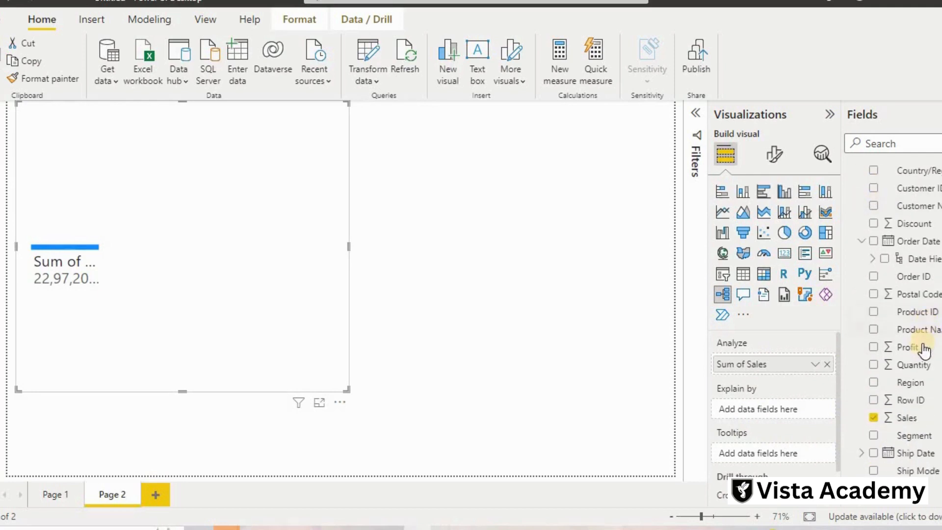
scroll(924, 349, down, 1)
drag(897, 421, 764, 401)
- Add Category, Sub-Category and Product Name to the decomposition tree's Explain by fields
scroll(897, 326, up, 3)
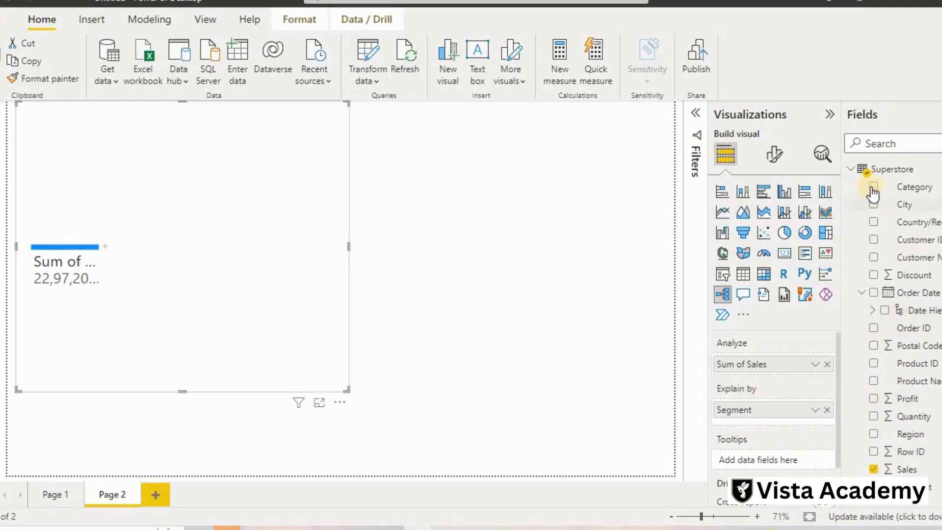
drag(873, 194, 752, 419)
scroll(920, 402, down, 3)
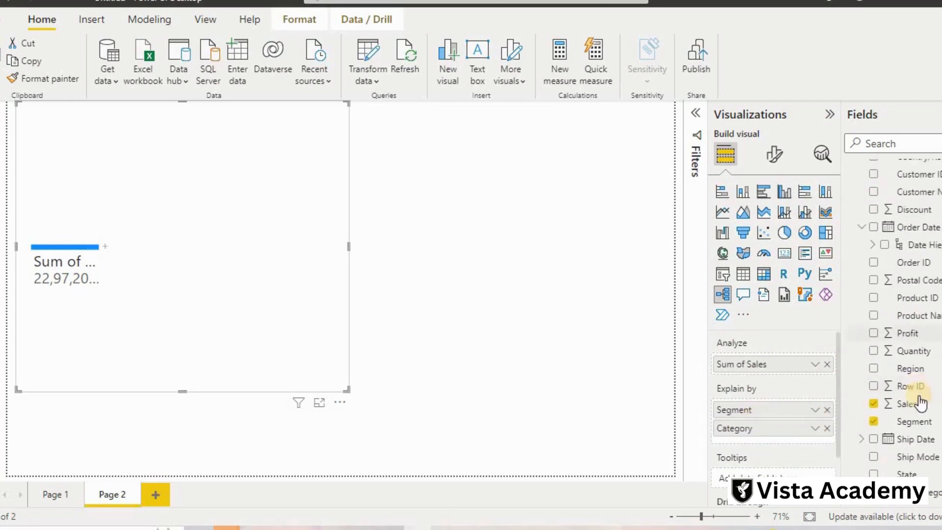
drag(923, 491, 752, 431)
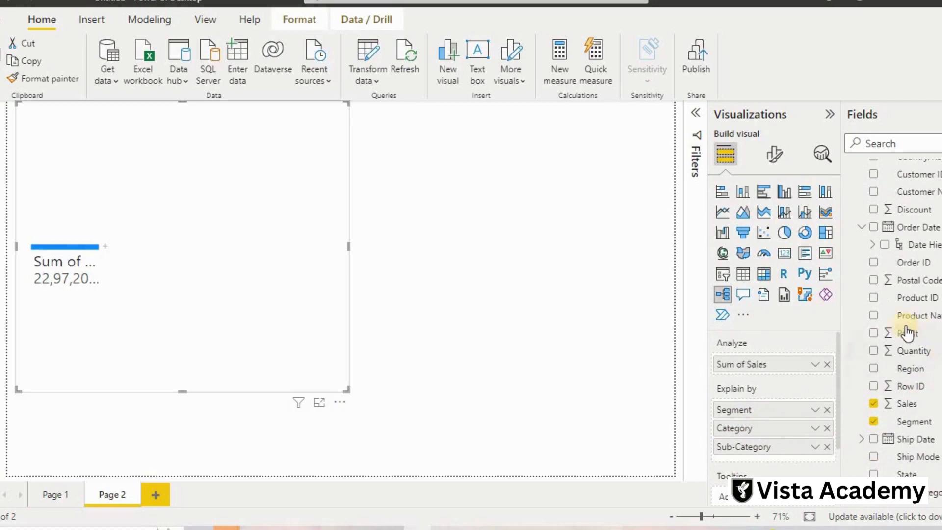
drag(902, 317, 832, 442)
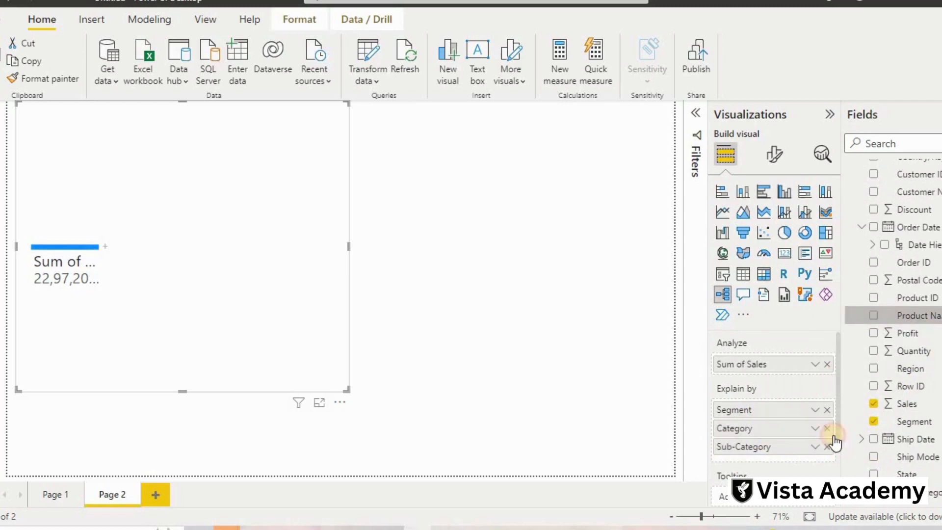
drag(899, 321, 740, 406)
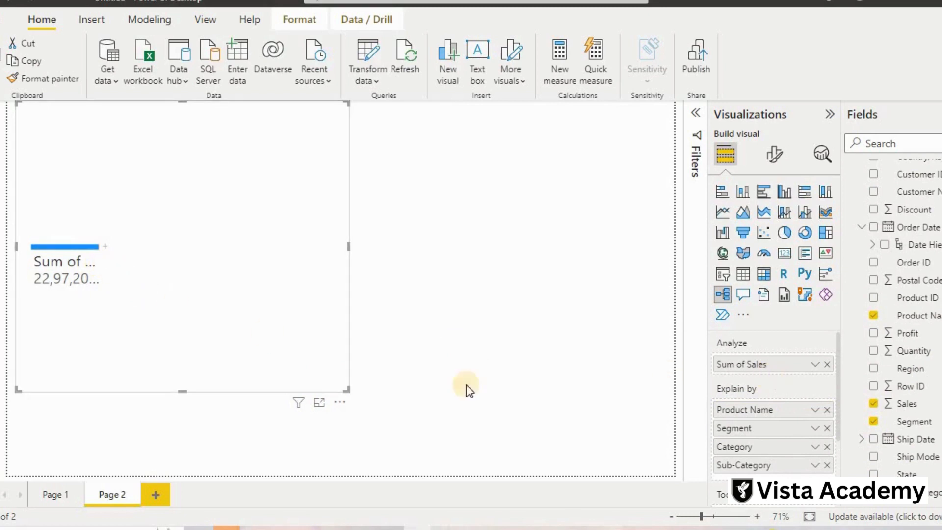
- Show the decomposition tree in focus mode and split Sum of Sales by Segment
click(328, 406)
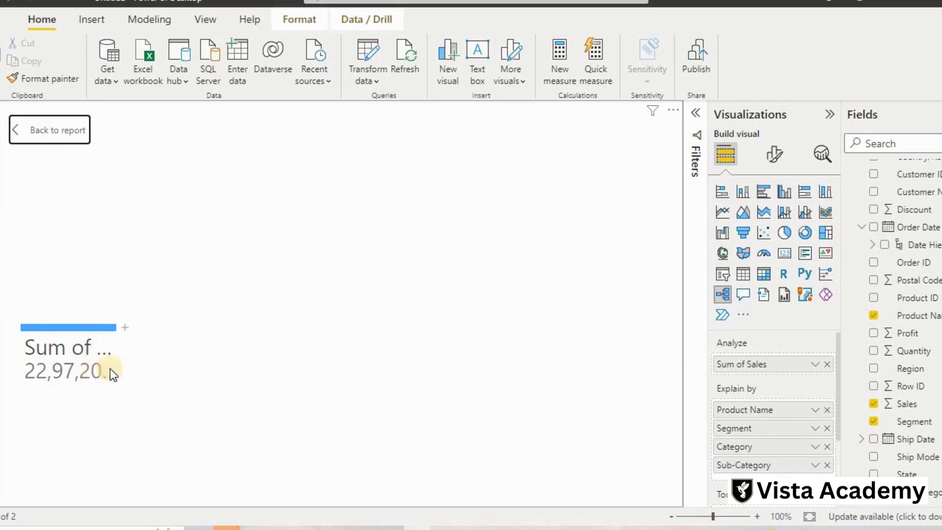
click(124, 330)
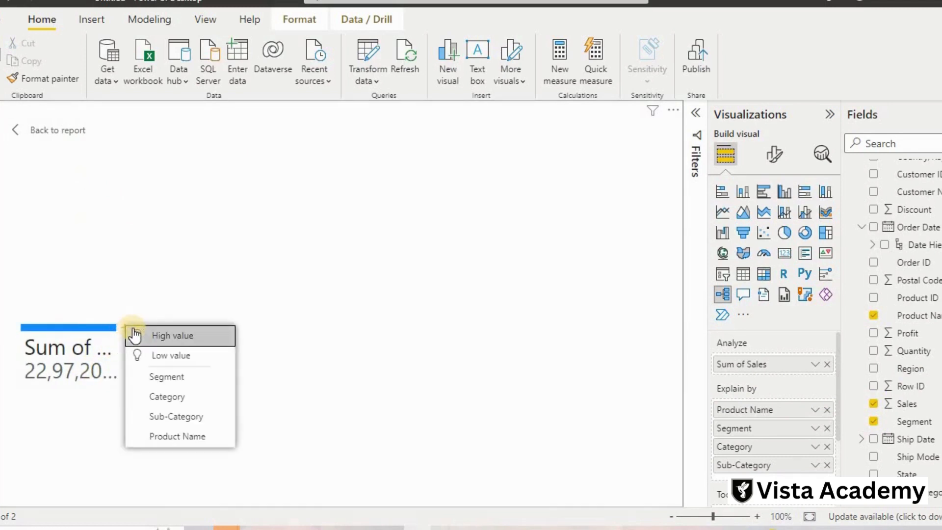
click(166, 377)
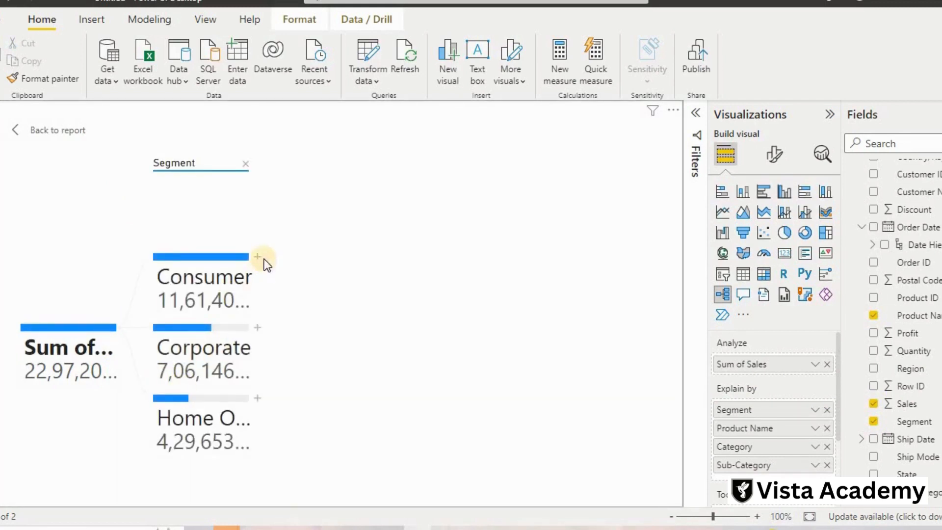
- Split the Consumer node by Product Name and remove the Segment level from the decomposition tree
click(260, 259)
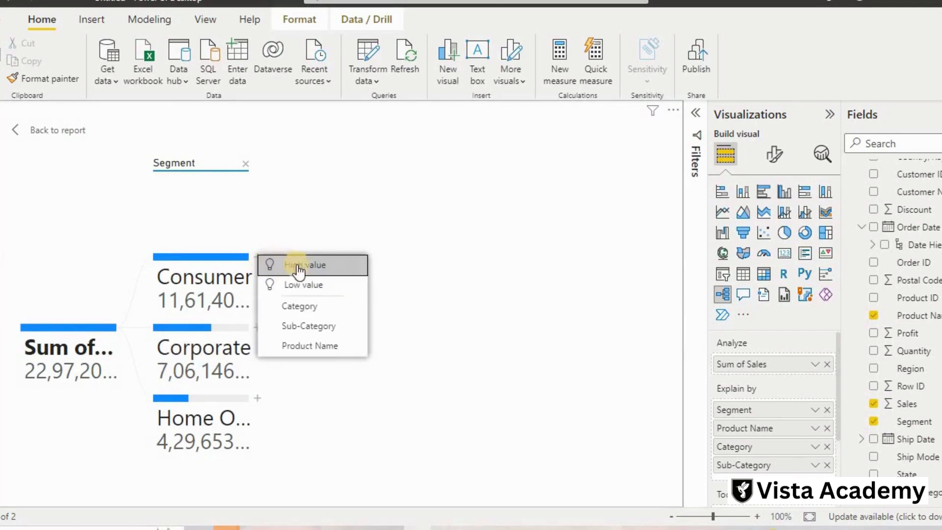
click(320, 351)
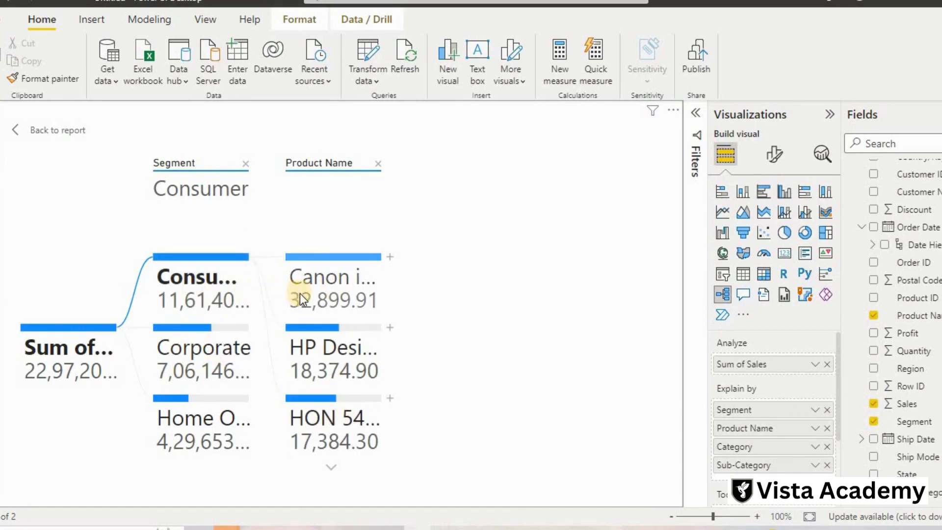
click(245, 164)
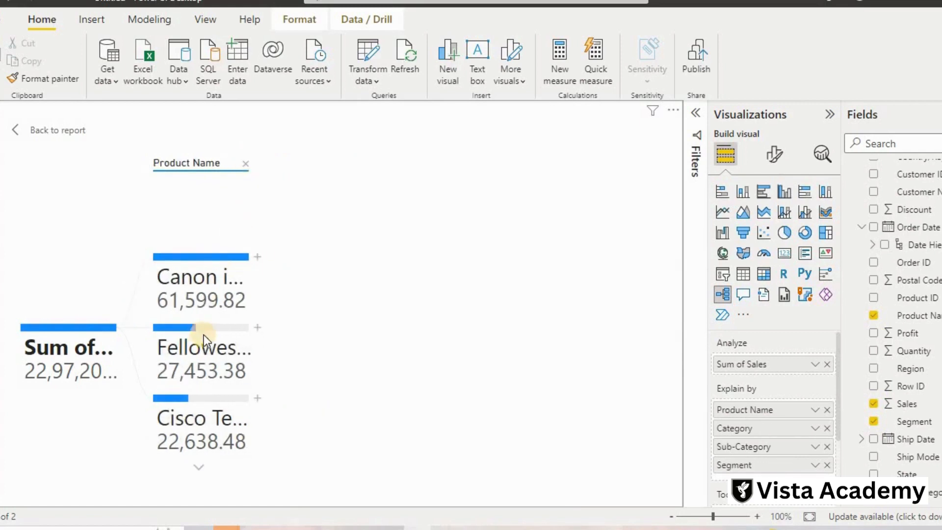
- Split the top Canon product node by Sub-Category and its Copiers node by Low value
click(257, 257)
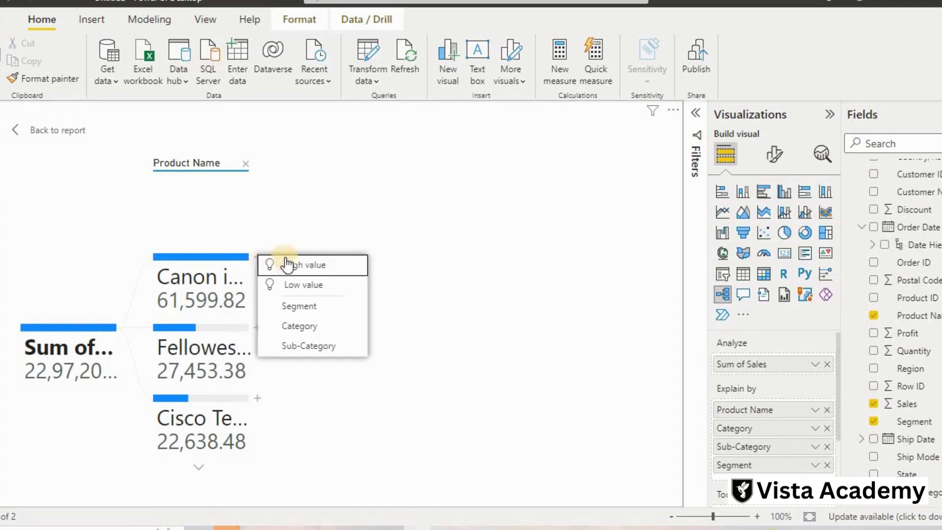
click(311, 346)
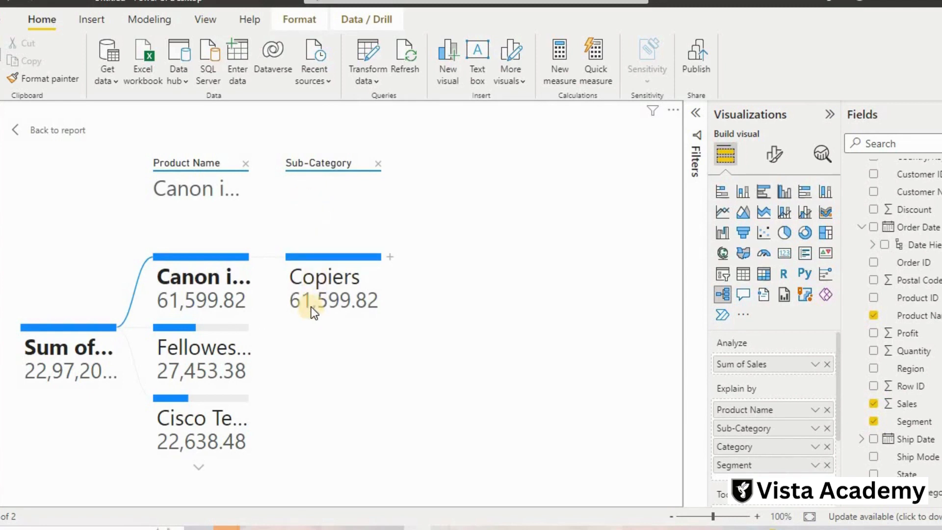
click(391, 257)
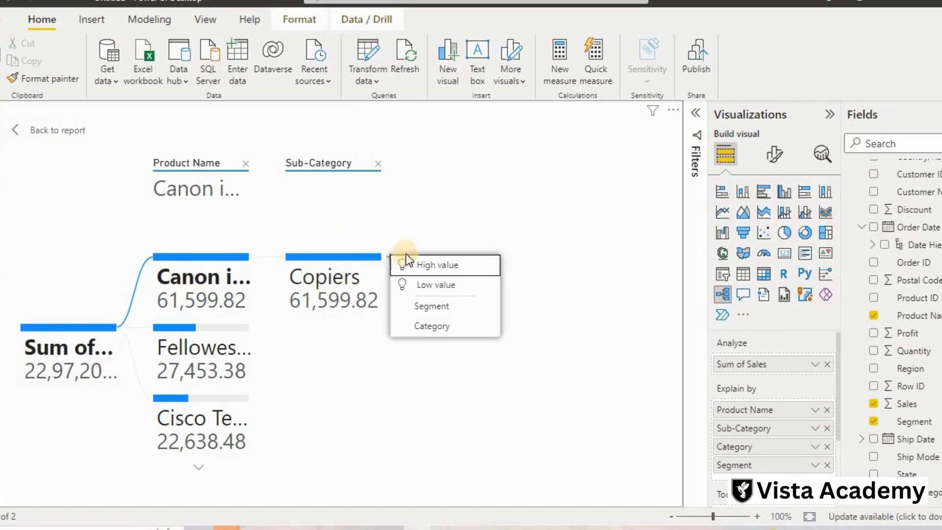
click(417, 285)
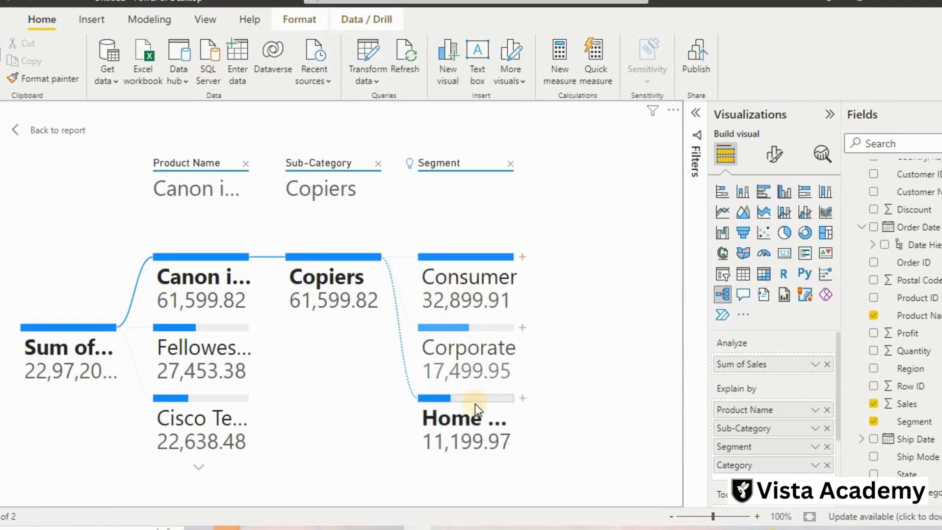
- Remove the Segment and Sub-Category levels from the decomposition tree
click(510, 163)
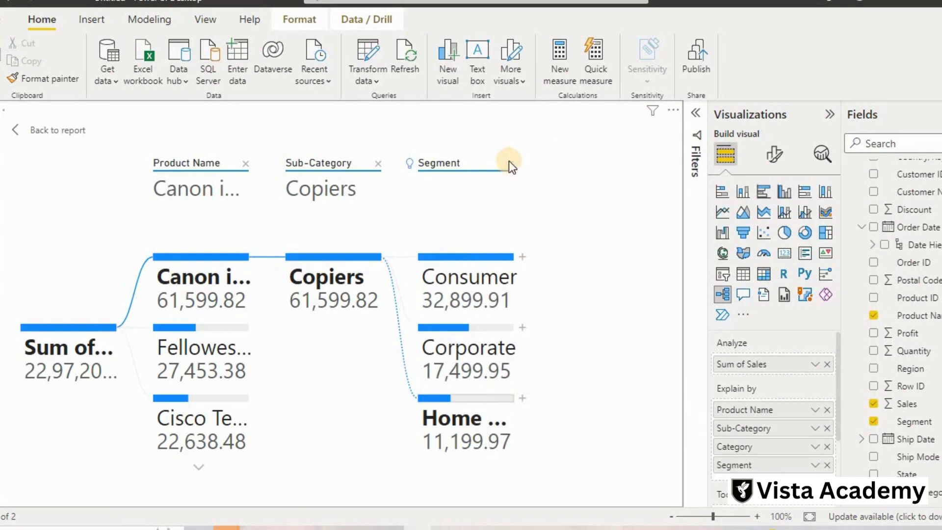
click(380, 163)
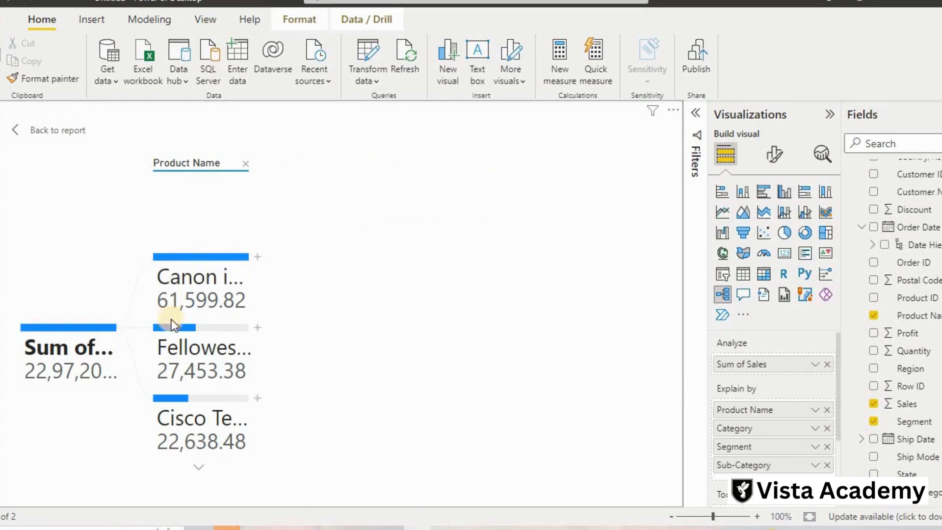
- Try splitting the top Canon product node by Low value and remove the added Segment level
click(256, 259)
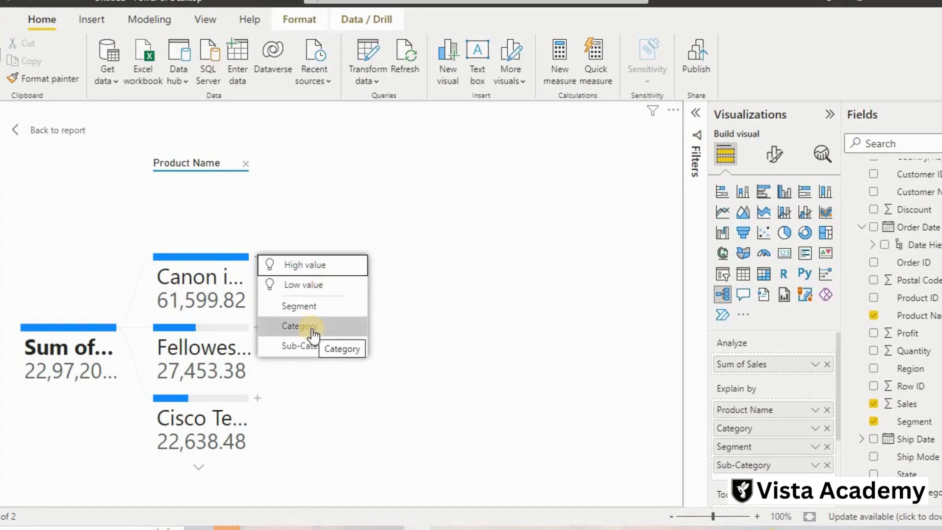
click(312, 283)
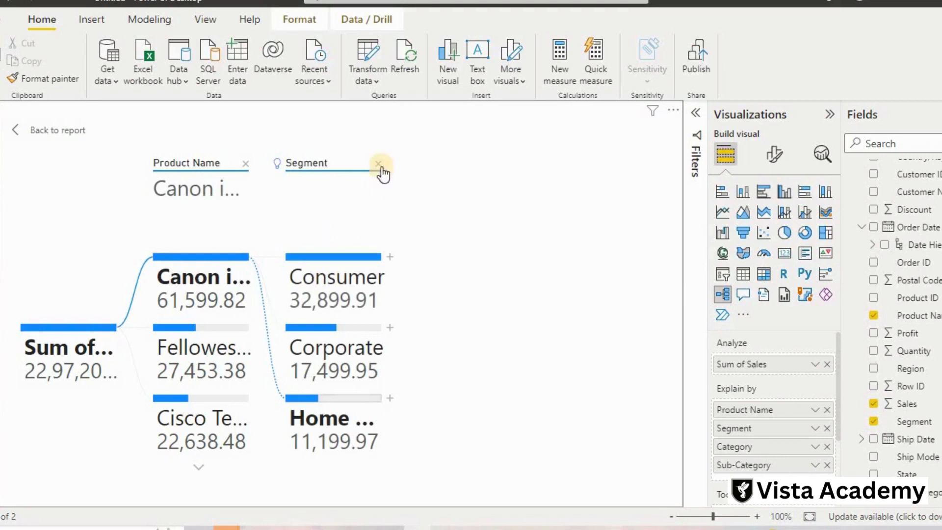
click(382, 164)
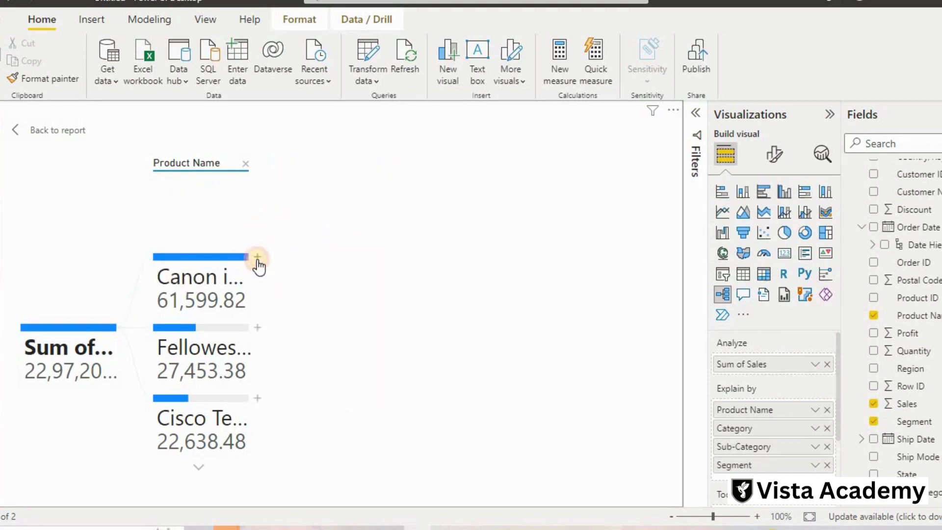
- Split the top Canon product node by Category
click(257, 257)
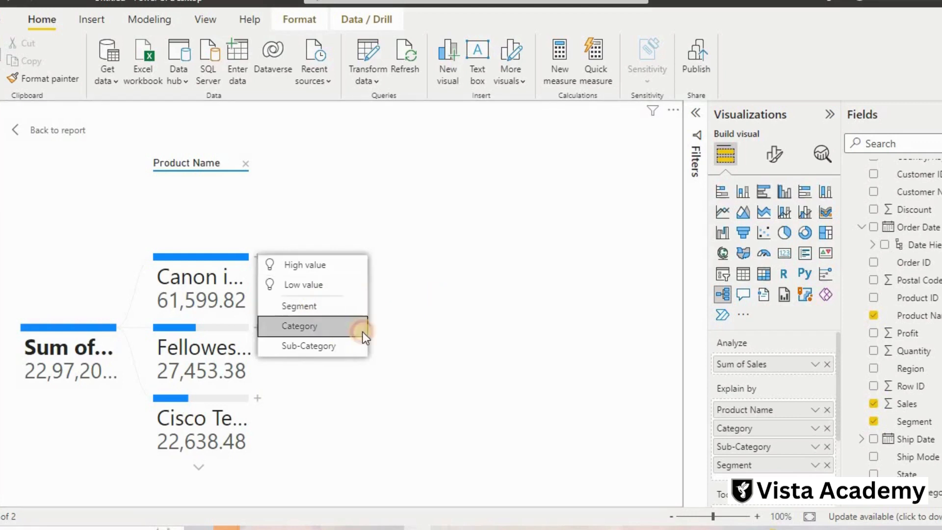
click(363, 332)
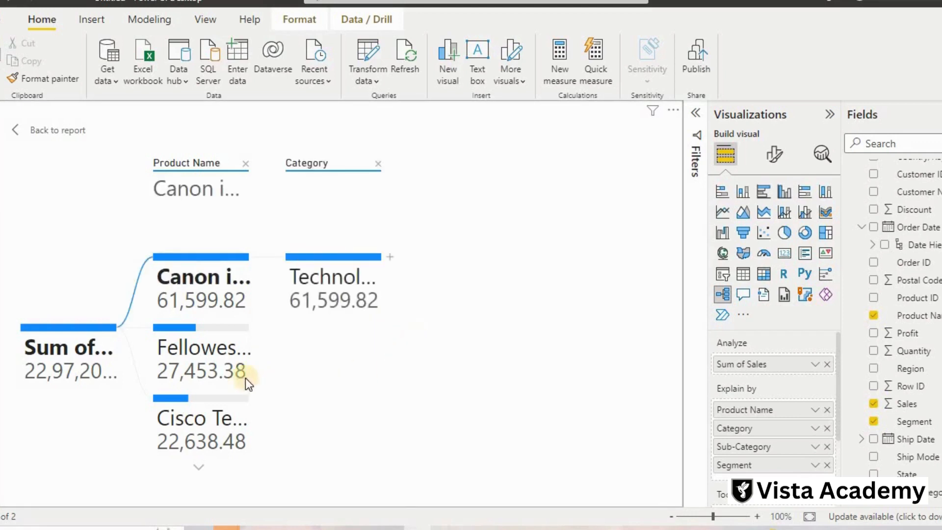
- Format the decomposition tree's bars to scale to Parent node
click(774, 154)
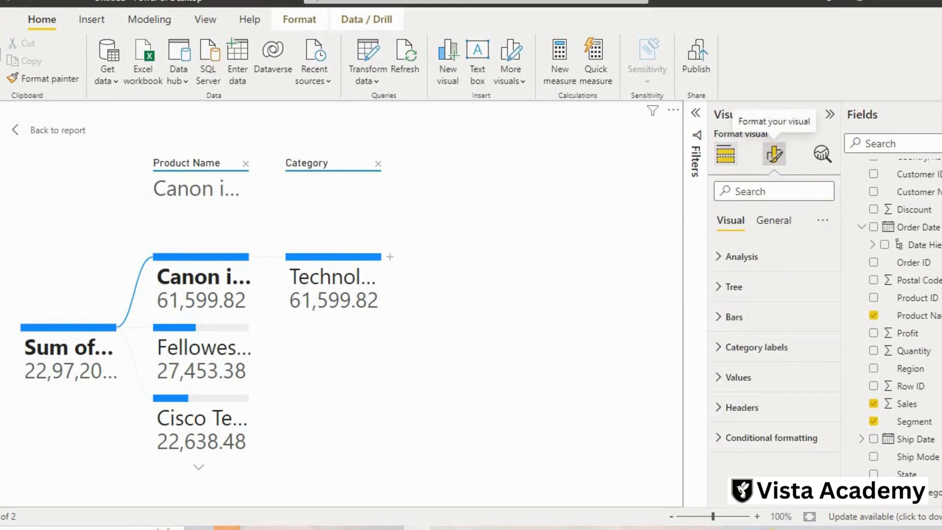
click(790, 320)
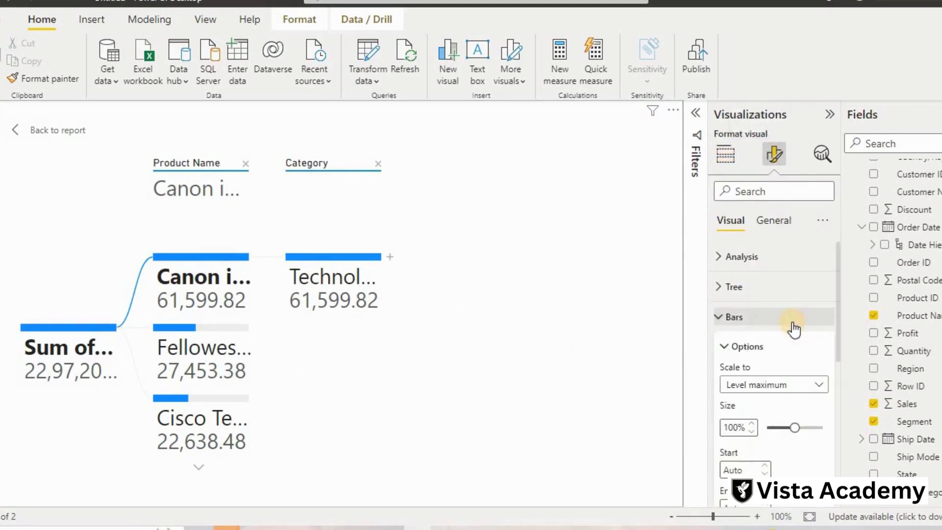
click(819, 383)
click(770, 420)
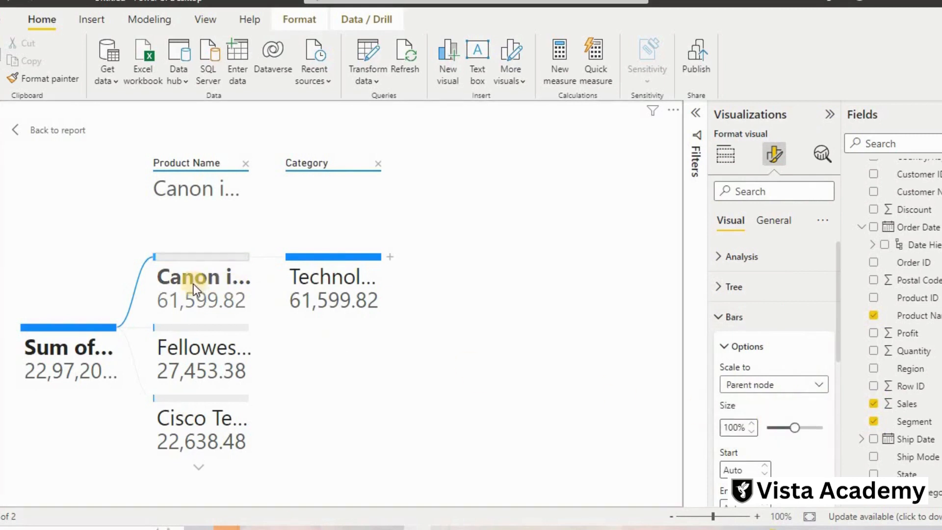
- Try the Sparse density in the tree settings and set the density to Dense instead
click(761, 317)
click(760, 287)
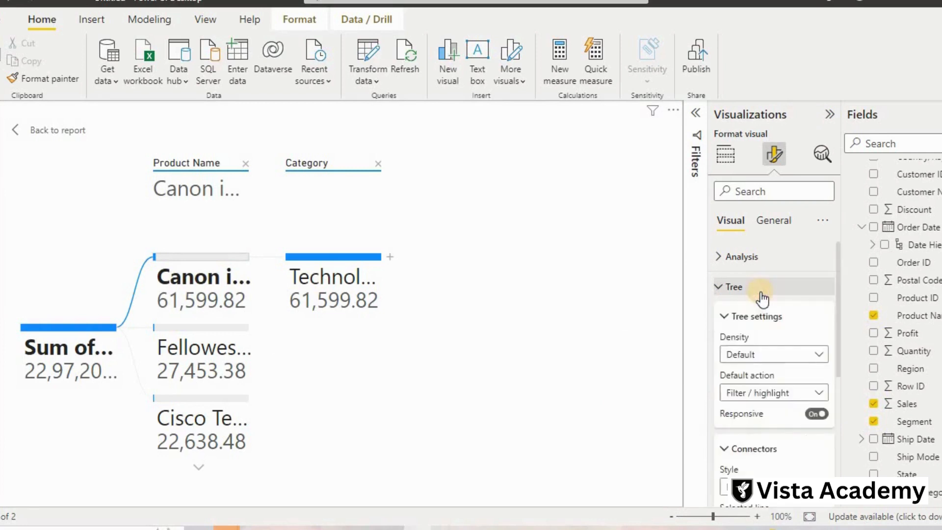
click(816, 356)
click(781, 404)
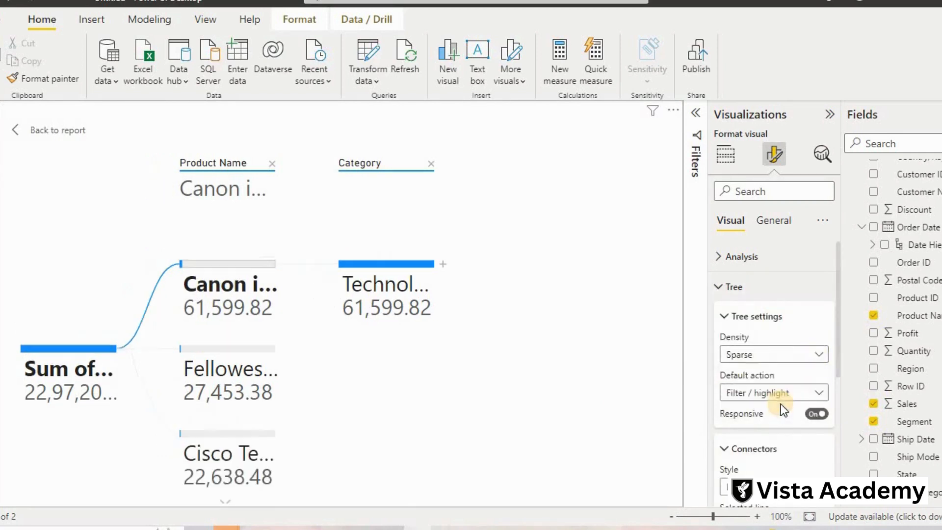
click(798, 354)
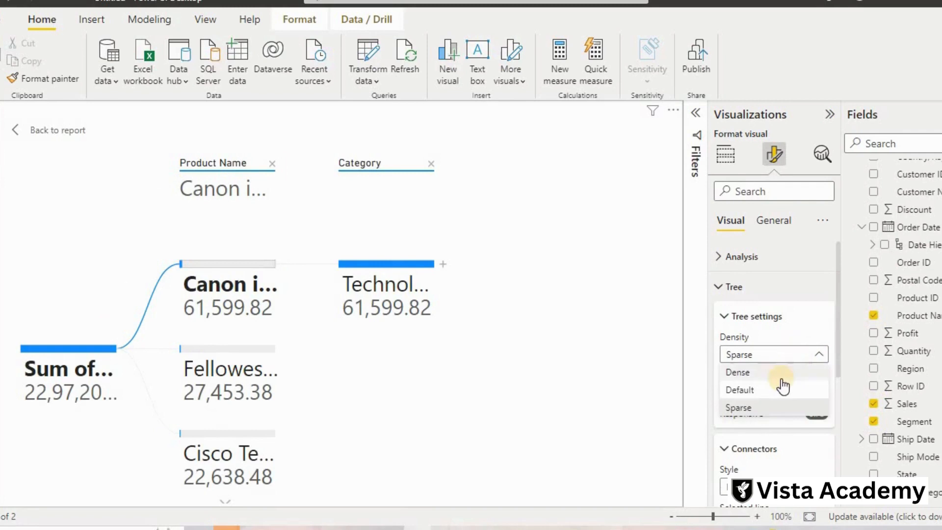
click(782, 374)
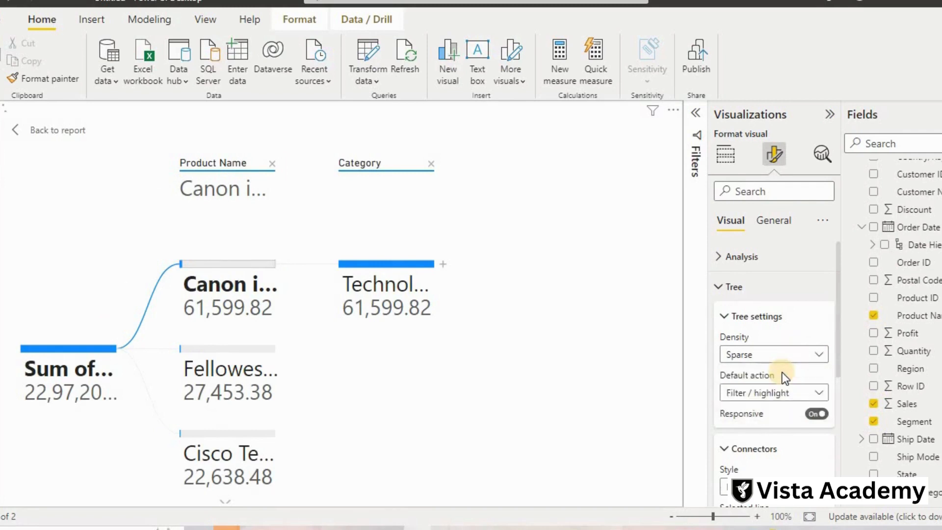
- Set the decomposition tree's bars to scale to Level maximum
scroll(759, 317, down, 1)
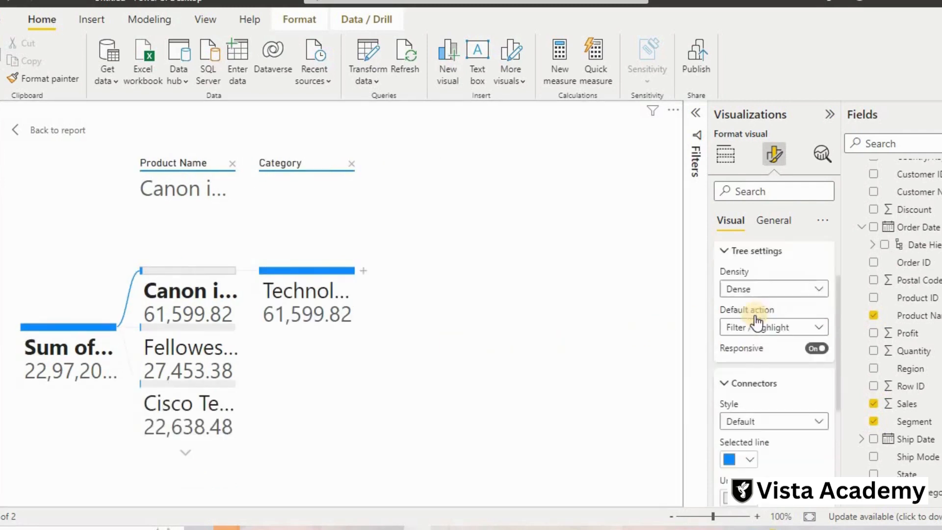
scroll(760, 334, down, 5)
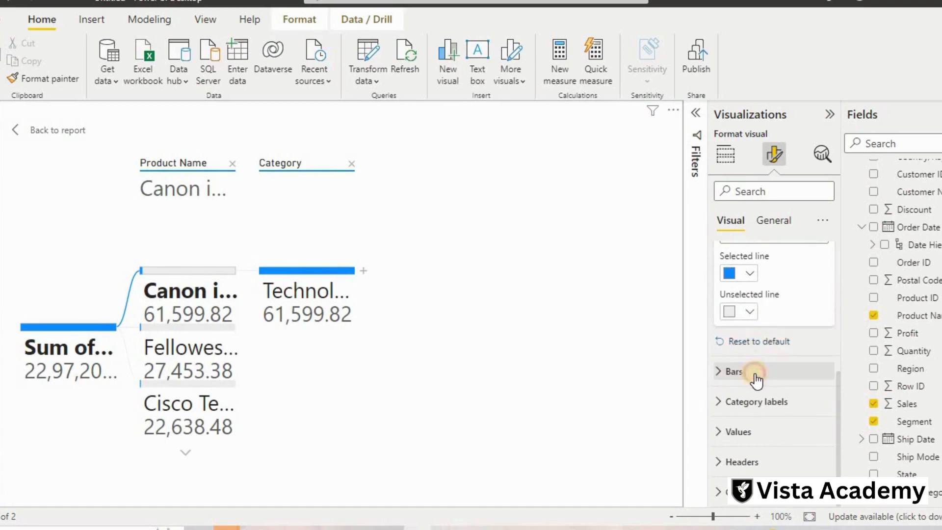
click(756, 374)
scroll(789, 377, down, 2)
click(791, 360)
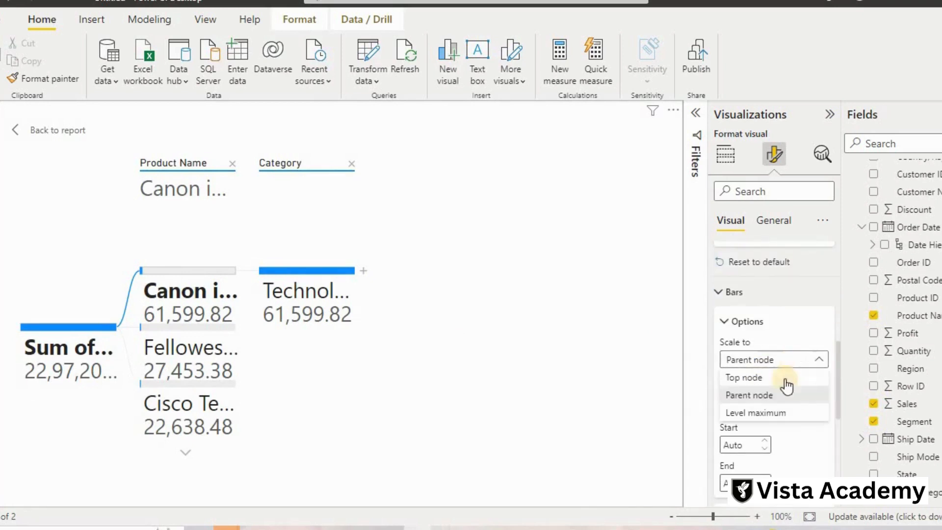
click(782, 405)
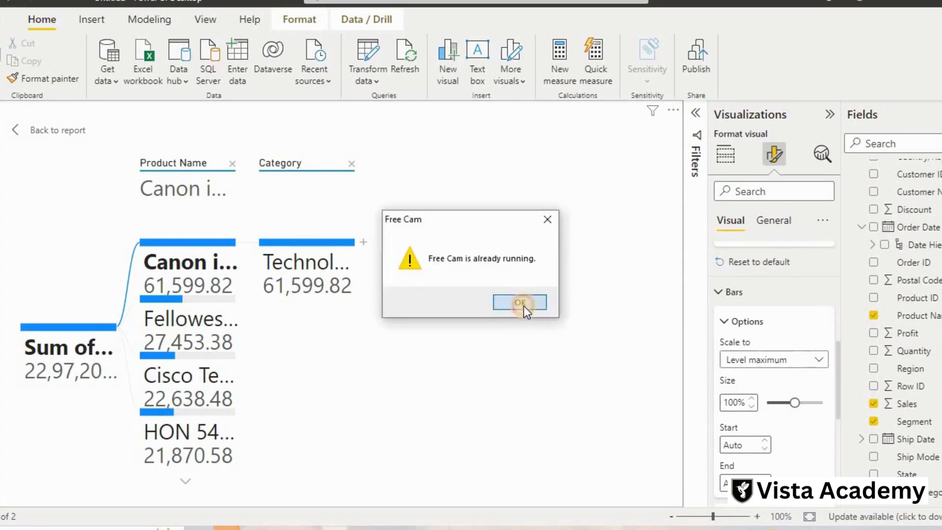
click(523, 305)
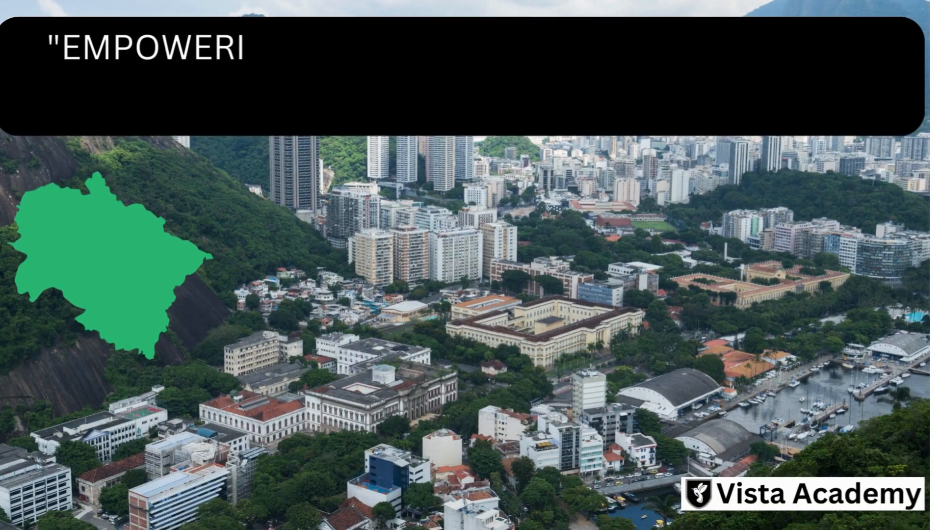